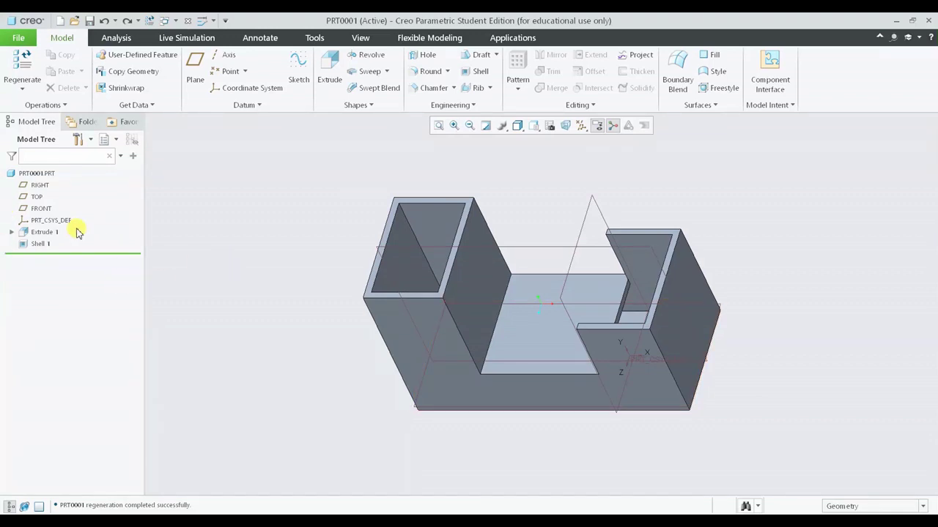
# Select Extrude 1 and show its dimensions for editing.
pyautogui.click(41, 234)
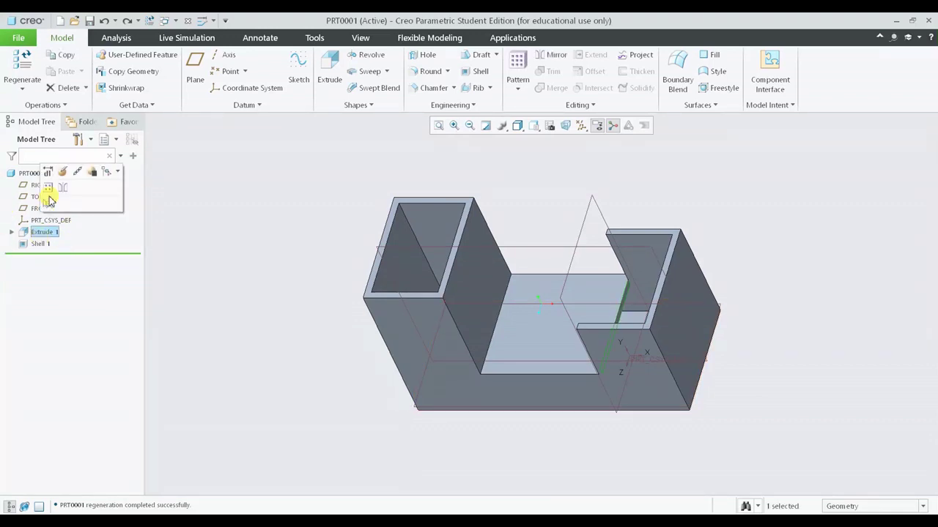
pyautogui.click(46, 173)
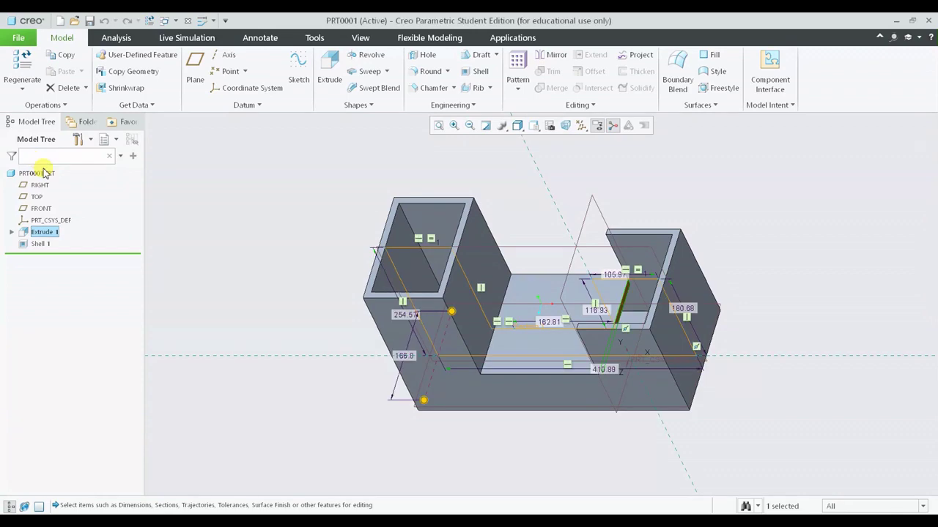
pyautogui.moveTo(300, 330); pyautogui.dragTo(492, 371, button='middle')
pyautogui.scroll(-4, 476, 421)
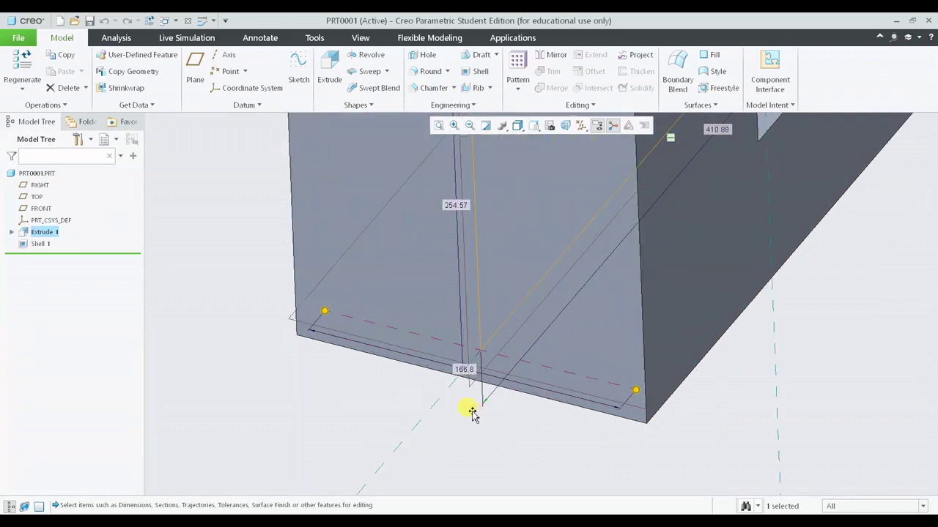
pyautogui.scroll(2, 452, 394)
pyautogui.scroll(-3, 452, 392)
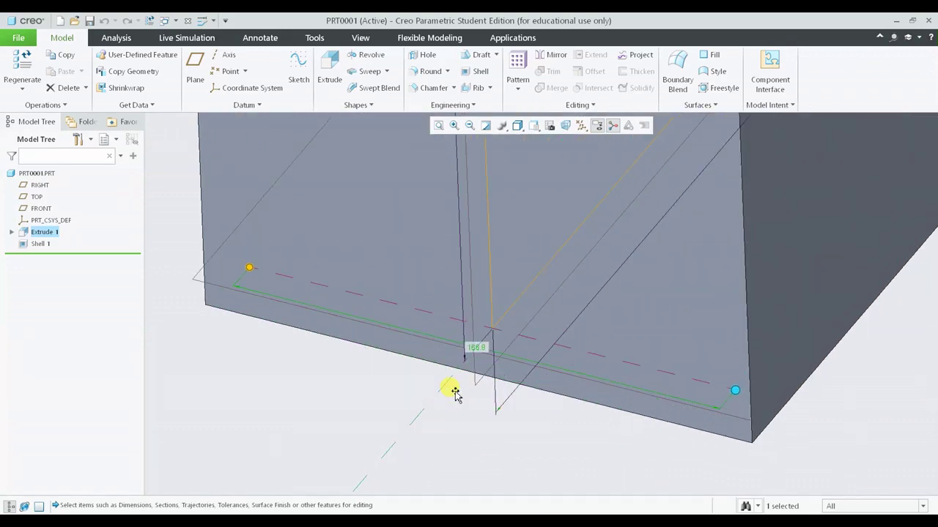
pyautogui.scroll(2, 455, 386)
# Change the extrusion depth from 168.8 to 266.7.
pyautogui.moveTo(454, 386); pyautogui.dragTo(542, 381, button='middle')
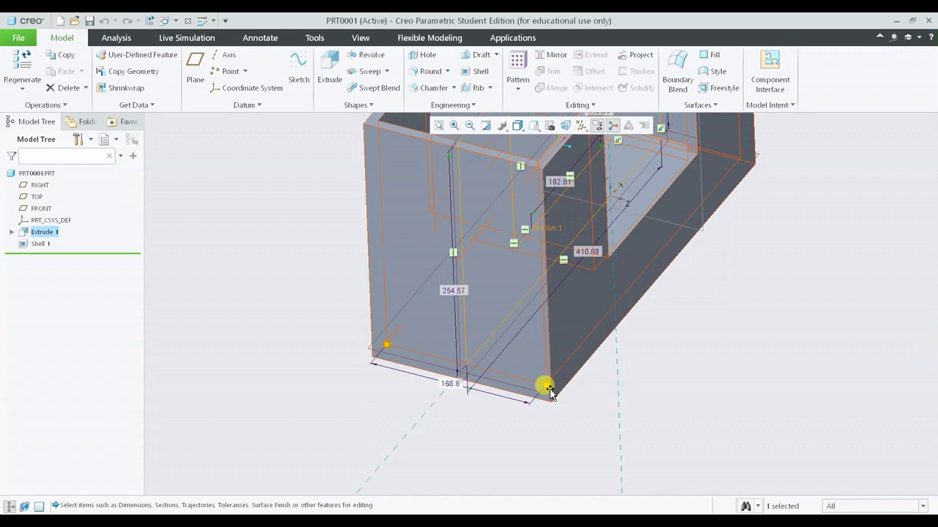
pyautogui.moveTo(548, 390); pyautogui.dragTo(569, 446)
pyautogui.moveTo(569, 446); pyautogui.dragTo(583, 423, button='middle')
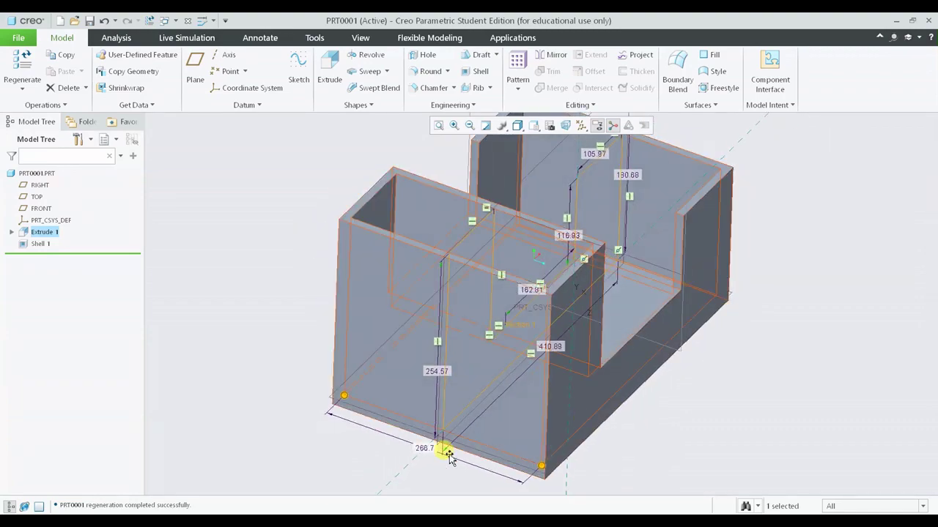
pyautogui.scroll(-3, 434, 451)
pyautogui.scroll(3, 434, 450)
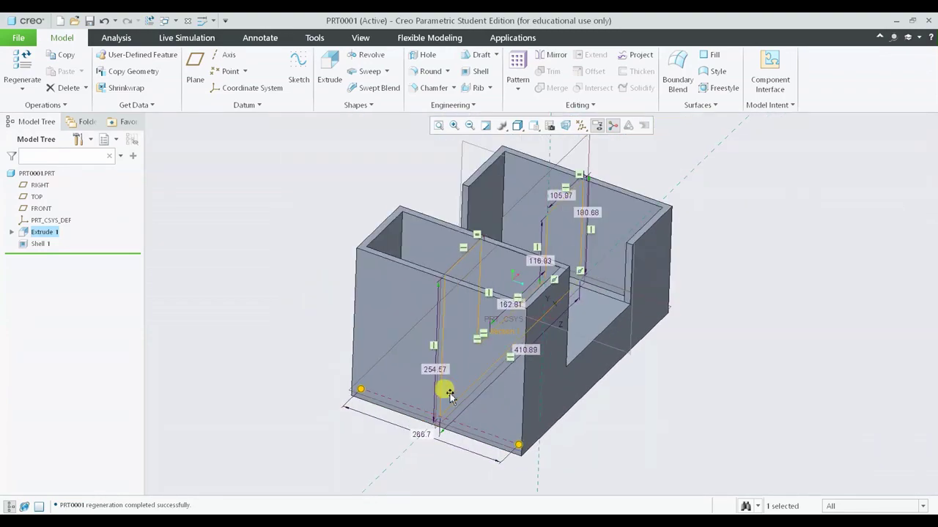
pyautogui.moveTo(433, 451); pyautogui.dragTo(297, 293, button='middle')
# Regenerate, then redefine Shell 1 to list its three removed surfaces at 10.40 thickness.
pyautogui.middleClick(297, 293)
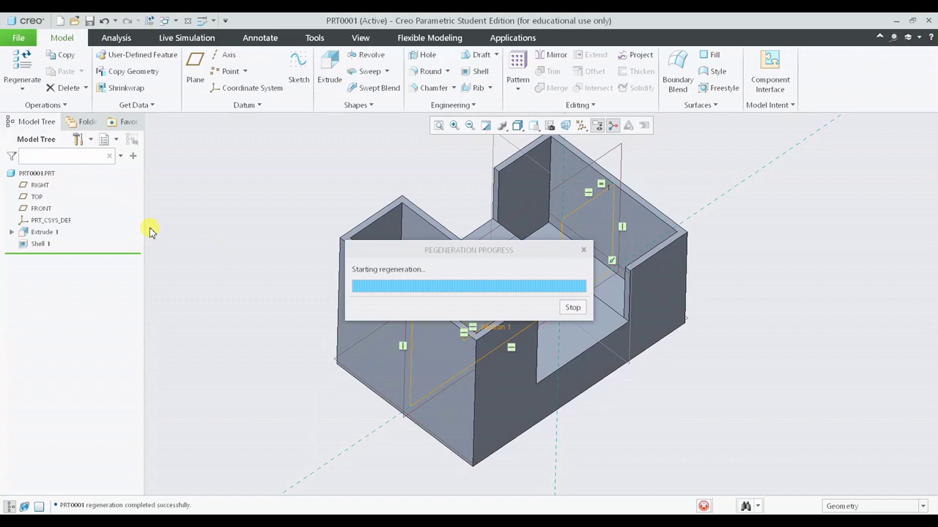
pyautogui.click(35, 245)
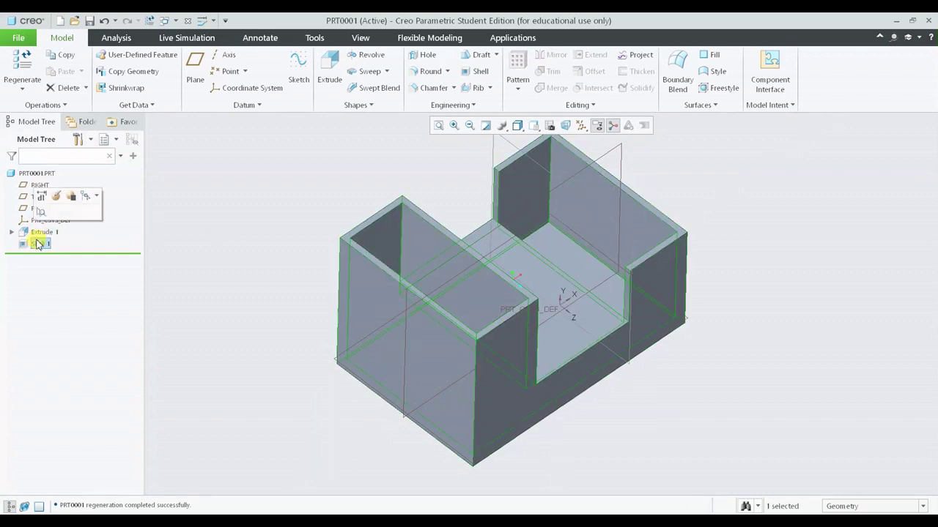
pyautogui.click(51, 197)
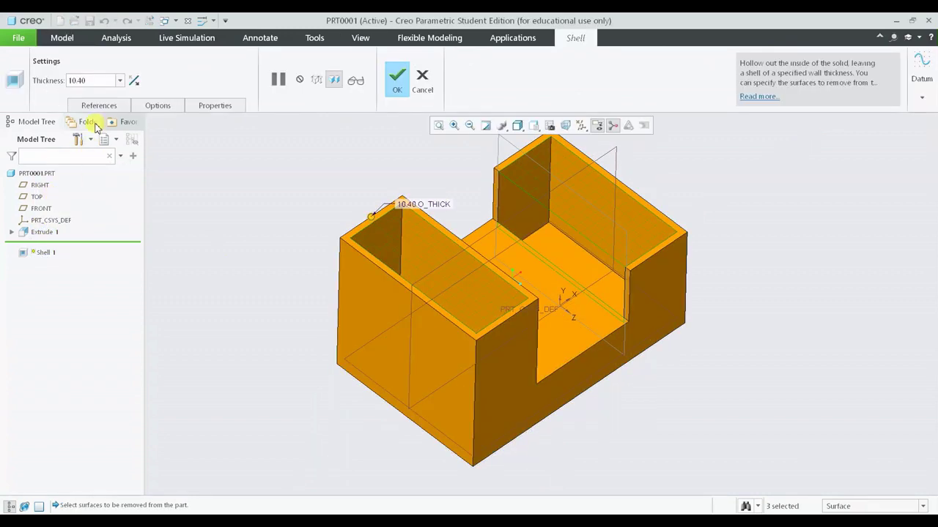
pyautogui.click(100, 106)
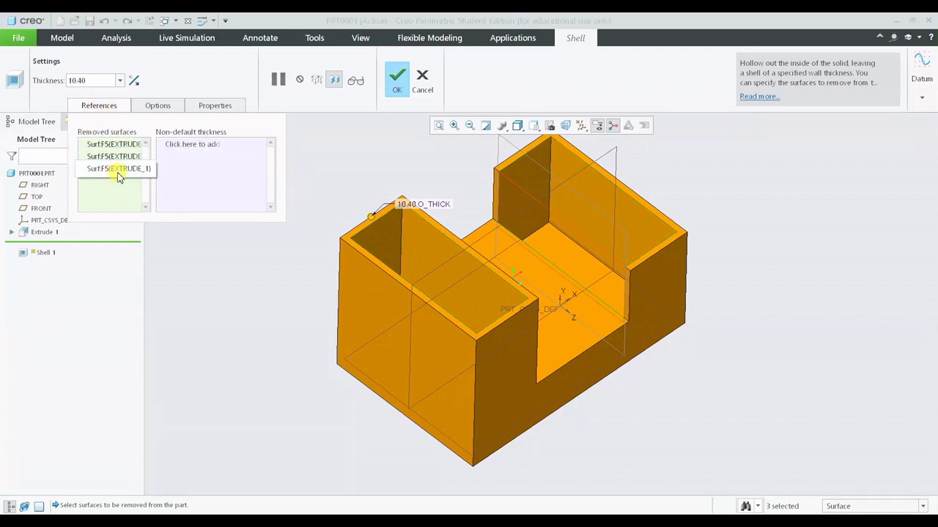
pyautogui.moveTo(590, 256); pyautogui.dragTo(658, 308, button='middle')
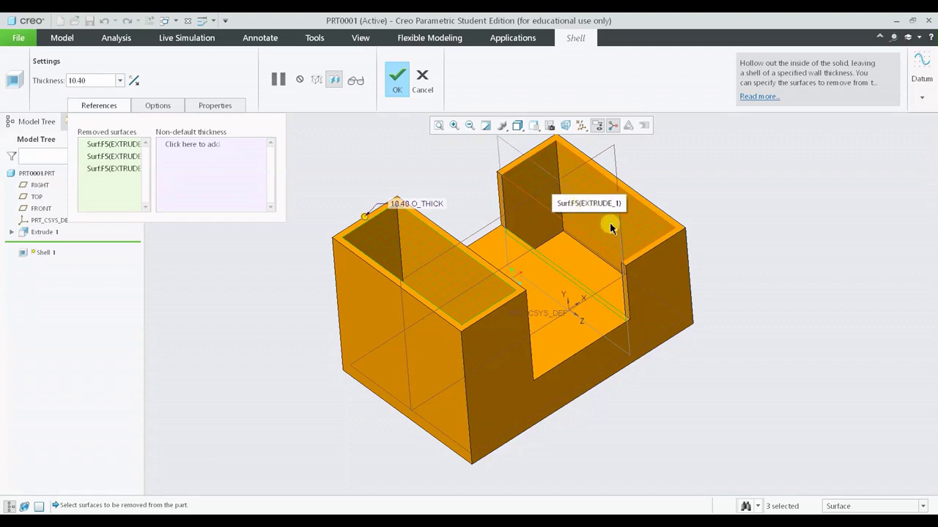
pyautogui.moveTo(652, 253); pyautogui.dragTo(592, 245, button='middle')
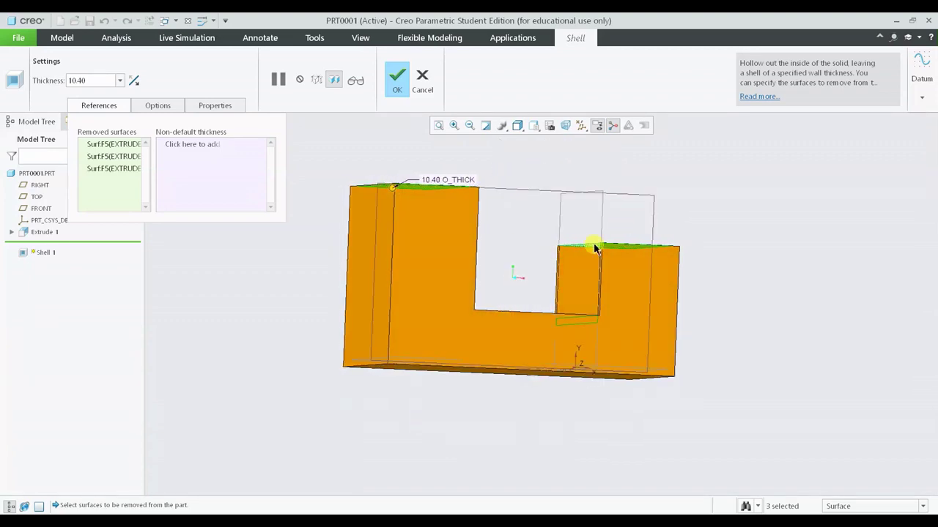
pyautogui.moveTo(589, 280); pyautogui.dragTo(596, 308, button='middle')
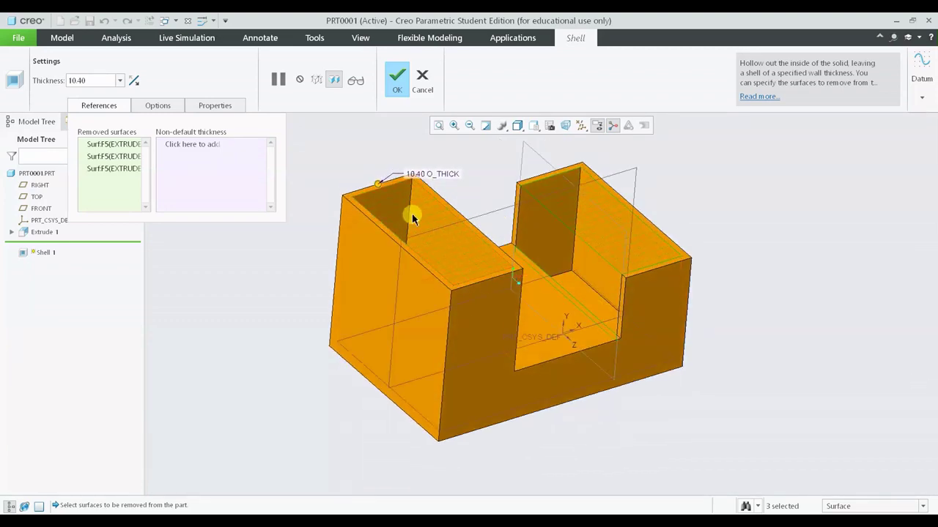
pyautogui.moveTo(454, 270)
pyautogui.mouseDown(button='middle')
pyautogui.moveTo(442, 262)
pyautogui.moveTo(431, 271)
pyautogui.moveTo(433, 261)
pyautogui.moveTo(477, 274)
pyautogui.moveTo(477, 242)
pyautogui.moveTo(450, 253)
pyautogui.moveTo(455, 261)
pyautogui.moveTo(403, 256)
pyautogui.moveTo(301, 271)
pyautogui.mouseUp(button='middle')
pyautogui.moveTo(285, 321); pyautogui.dragTo(268, 375, button='middle')
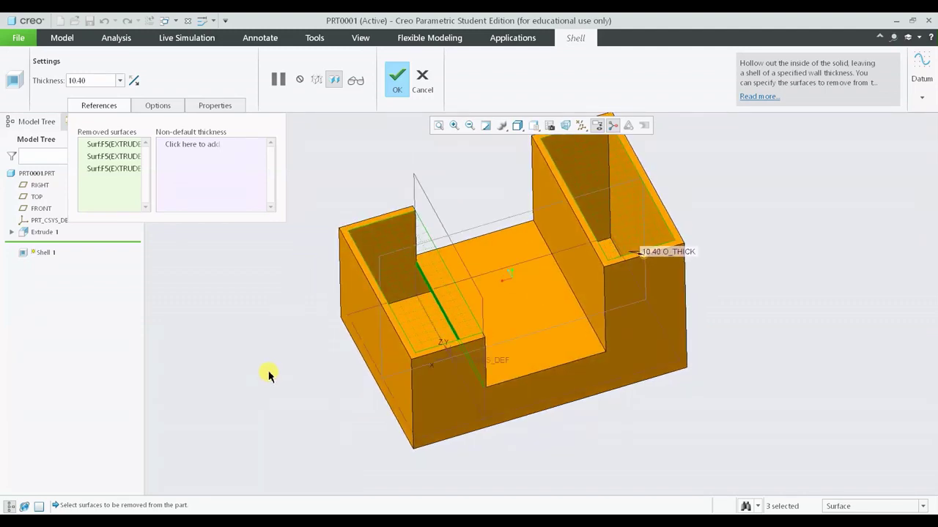
# Remove the second Surf:F5 entry from the shell's removed surfaces, capping the left compartment.
pyautogui.click(102, 157)
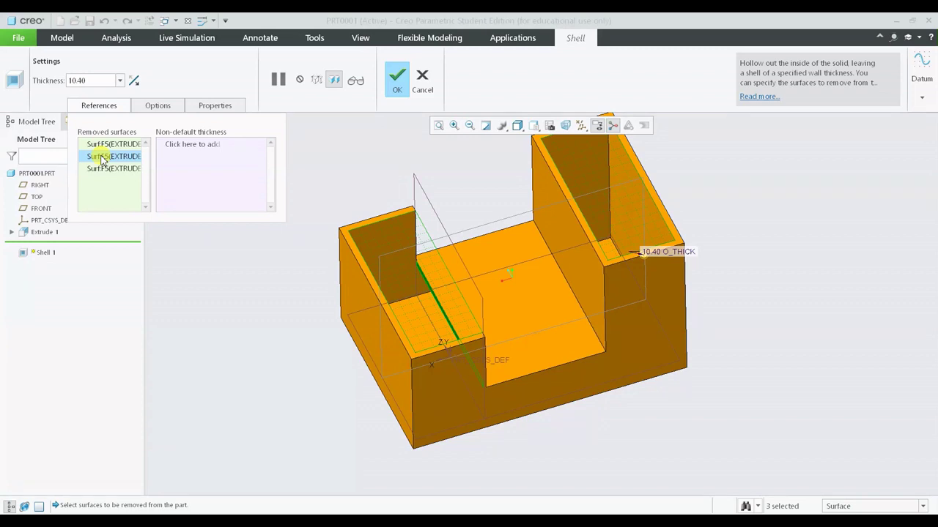
pyautogui.rightClick(114, 161)
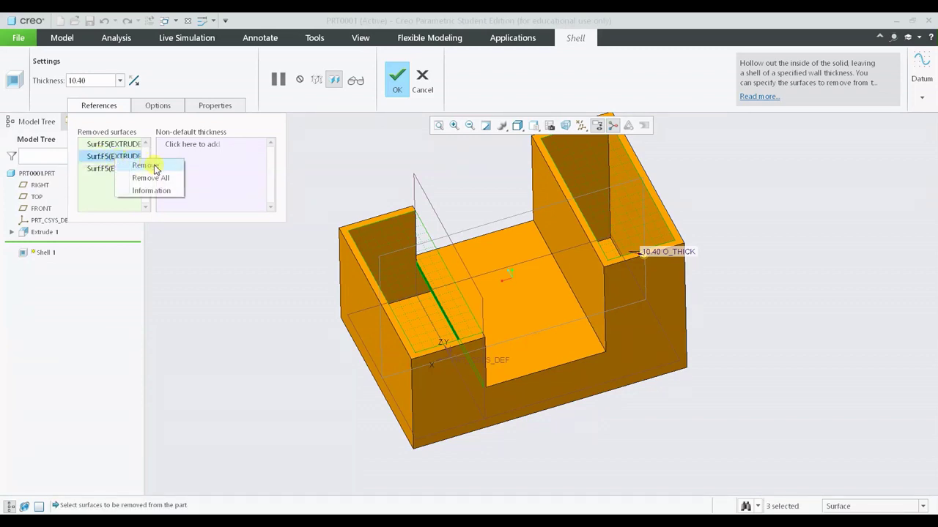
pyautogui.click(145, 166)
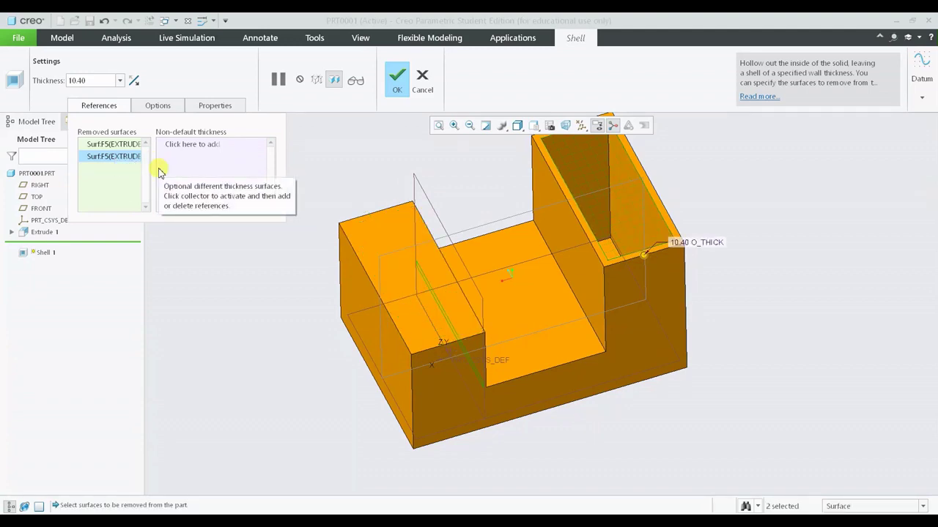
pyautogui.moveTo(496, 247)
pyautogui.mouseDown(button='middle')
pyautogui.moveTo(565, 226)
pyautogui.moveTo(519, 238)
pyautogui.moveTo(564, 285)
pyautogui.moveTo(559, 309)
pyautogui.moveTo(517, 251)
pyautogui.moveTo(513, 274)
pyautogui.moveTo(544, 251)
pyautogui.mouseUp(button='middle')
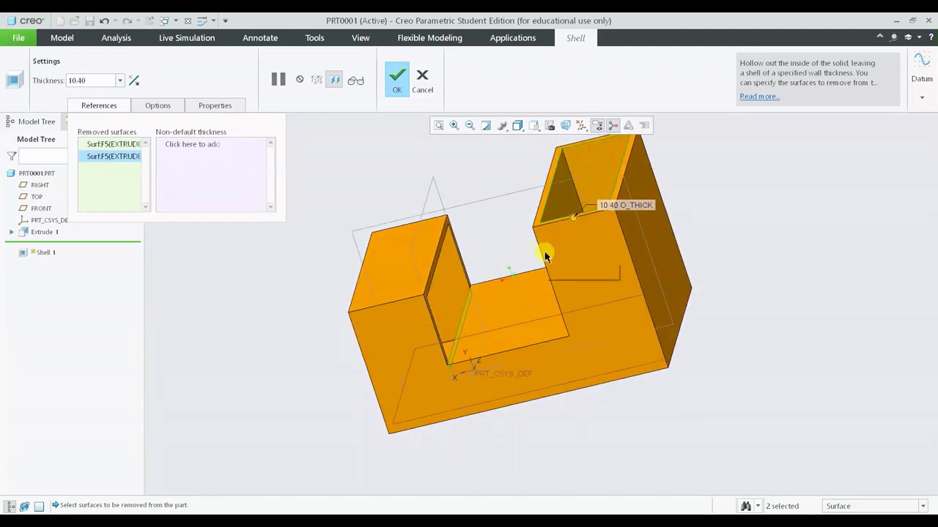
# Apply the redefined shell, then select Shell 1 in the Model Tree again.
pyautogui.middleClick(253, 302)
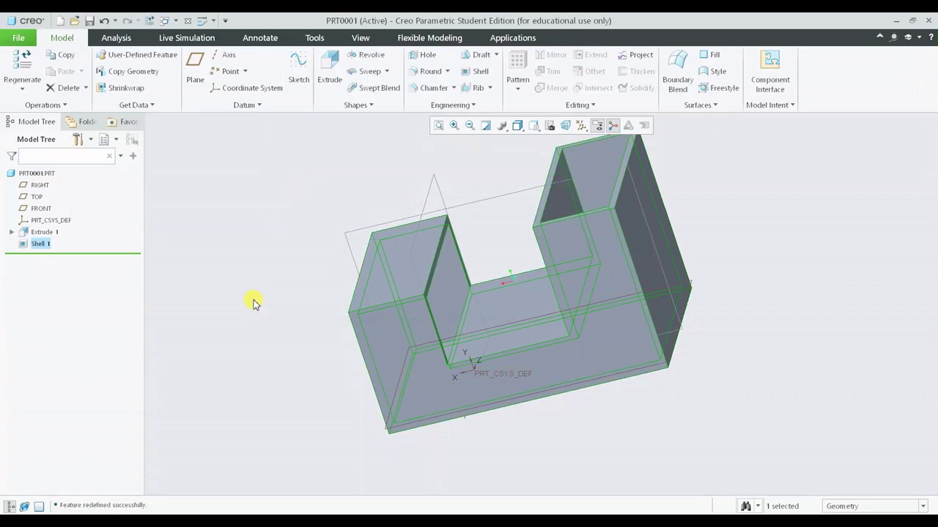
pyautogui.click(252, 303)
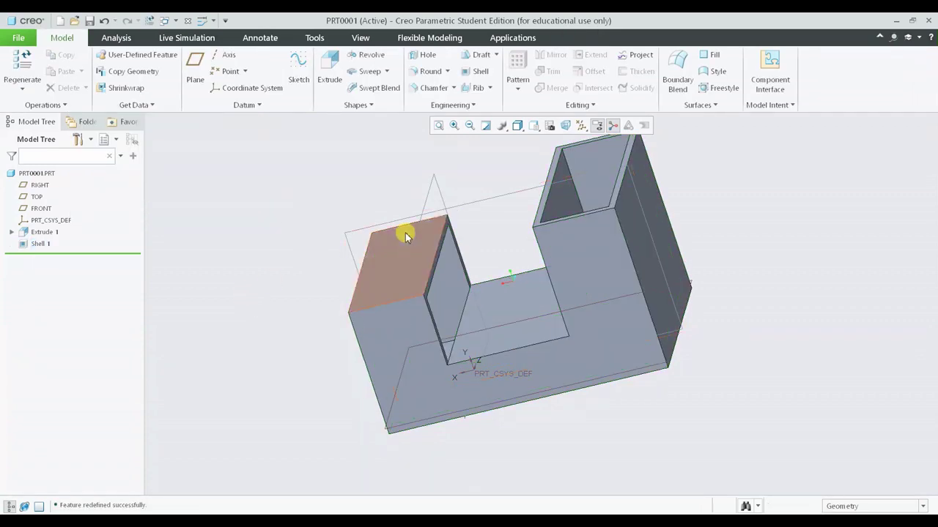
pyautogui.moveTo(404, 234); pyautogui.dragTo(440, 220, button='middle')
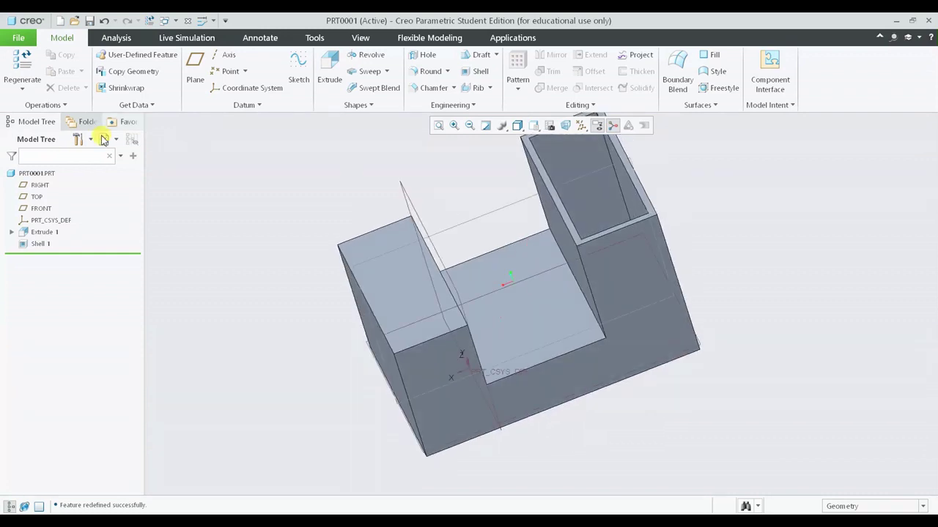
pyautogui.click(40, 243)
pyautogui.click(38, 244)
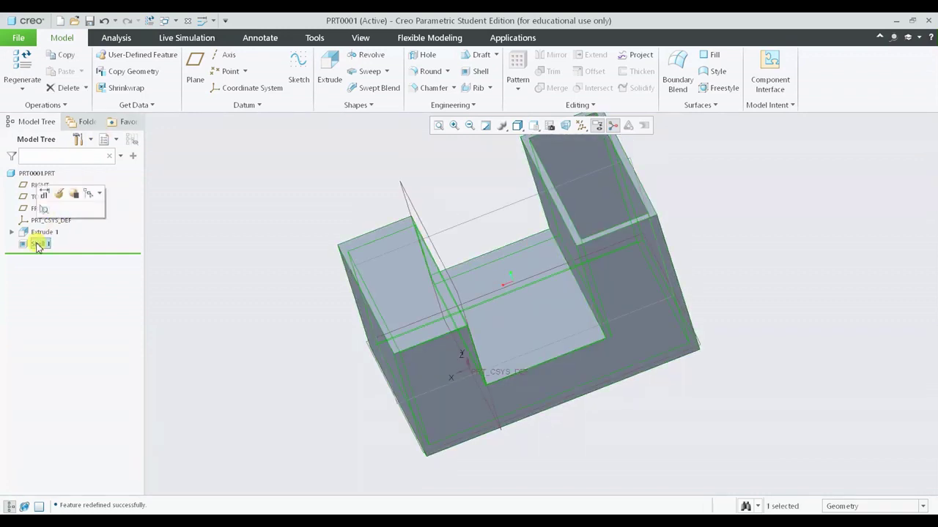
# Reopen Shell 1, remove the left block's top face again, and adjust the wall thickness.
pyautogui.click(59, 196)
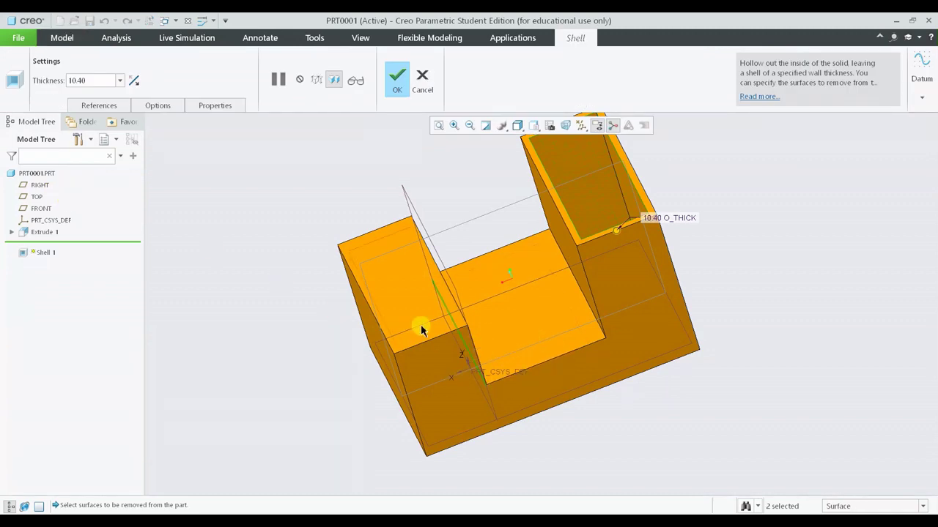
pyautogui.keyDown('ctrl'); pyautogui.click(410, 295); pyautogui.keyUp('ctrl')
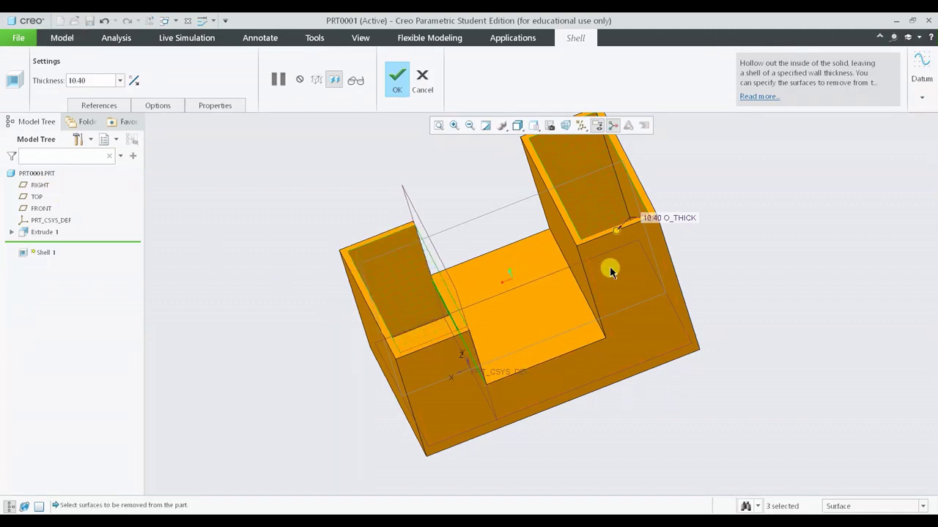
pyautogui.moveTo(618, 236); pyautogui.dragTo(513, 252, button='middle')
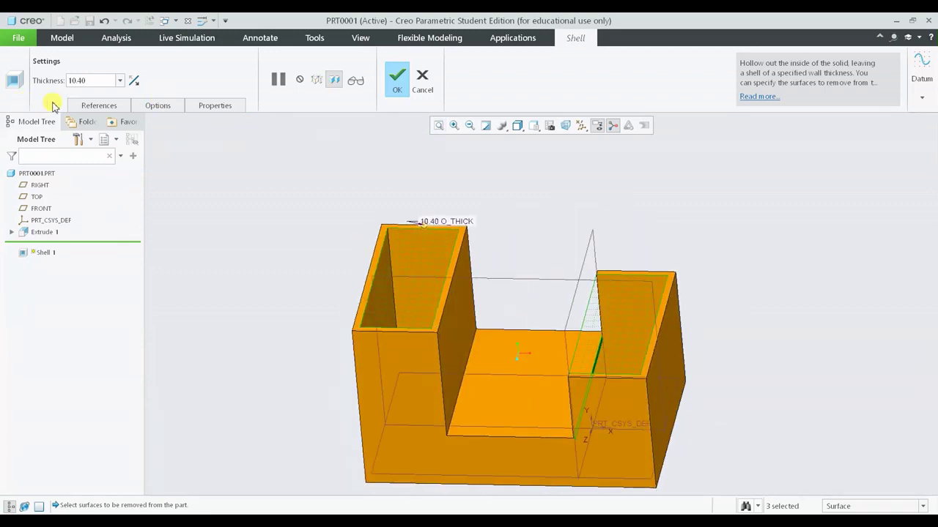
pyautogui.click(92, 106)
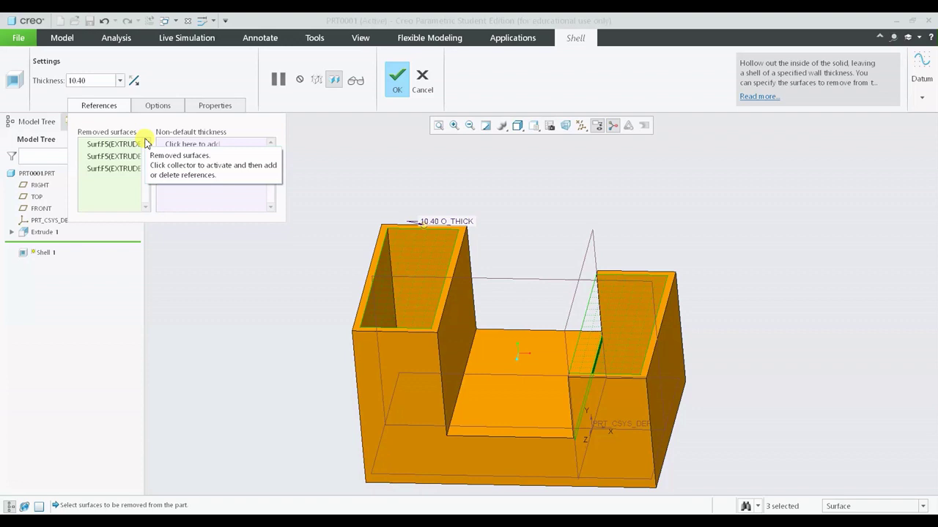
pyautogui.doubleClick(94, 81)
pyautogui.scroll(-5, 463, 220)
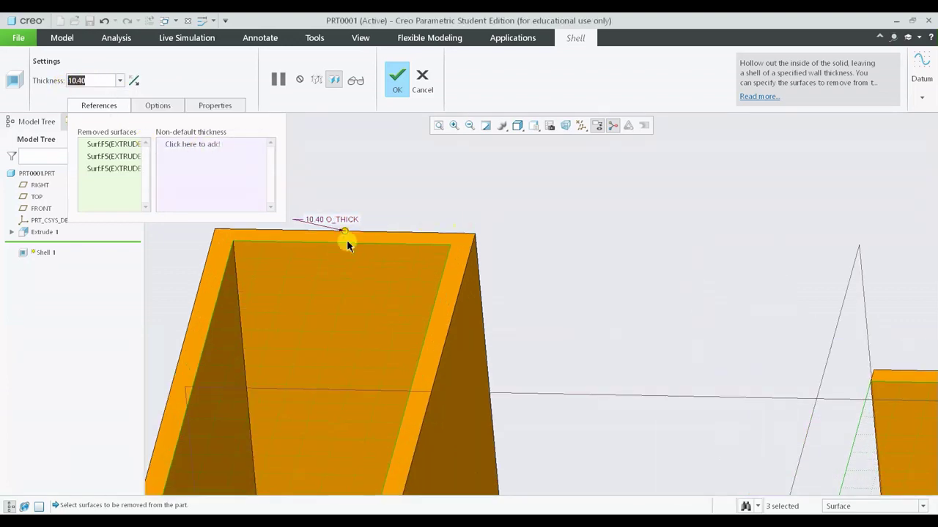
pyautogui.moveTo(344, 233)
pyautogui.mouseDown()
pyautogui.moveTo(341, 224)
pyautogui.moveTo(332, 255)
pyautogui.moveTo(340, 242)
pyautogui.mouseUp()
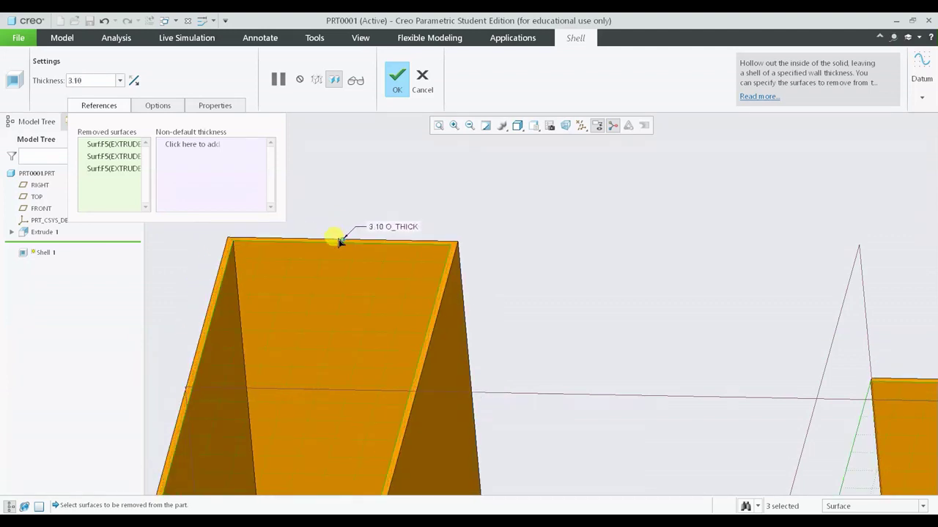
# Set the shell's uniform wall thickness to 10.00.
pyautogui.scroll(2, 461, 263)
pyautogui.moveTo(477, 274); pyautogui.dragTo(408, 215, button='middle')
pyautogui.moveTo(380, 211); pyautogui.dragTo(378, 205)
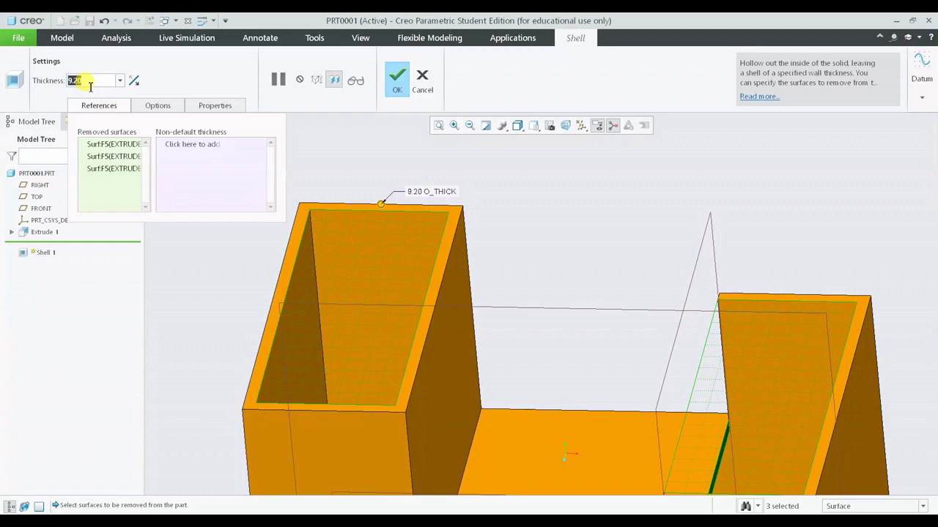
pyautogui.write('10')
pyautogui.press('Return')
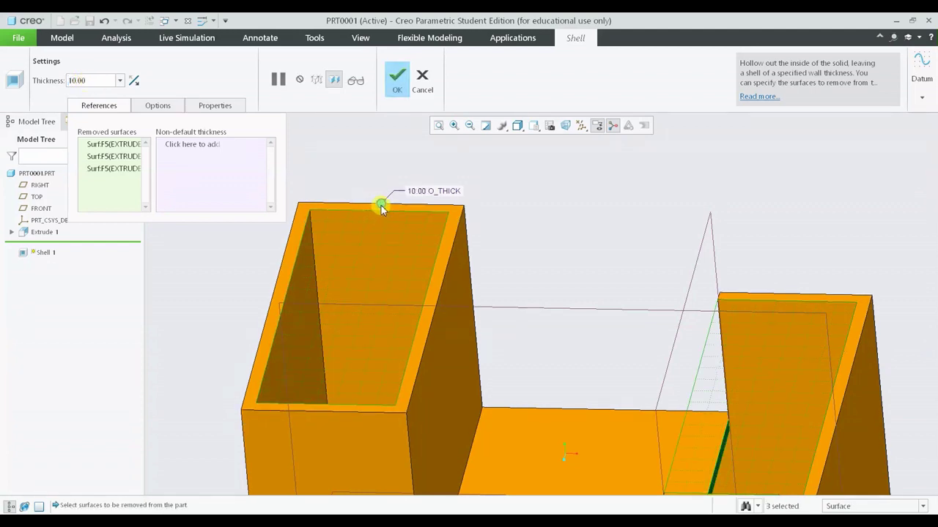
pyautogui.moveTo(381, 208); pyautogui.dragTo(382, 201)
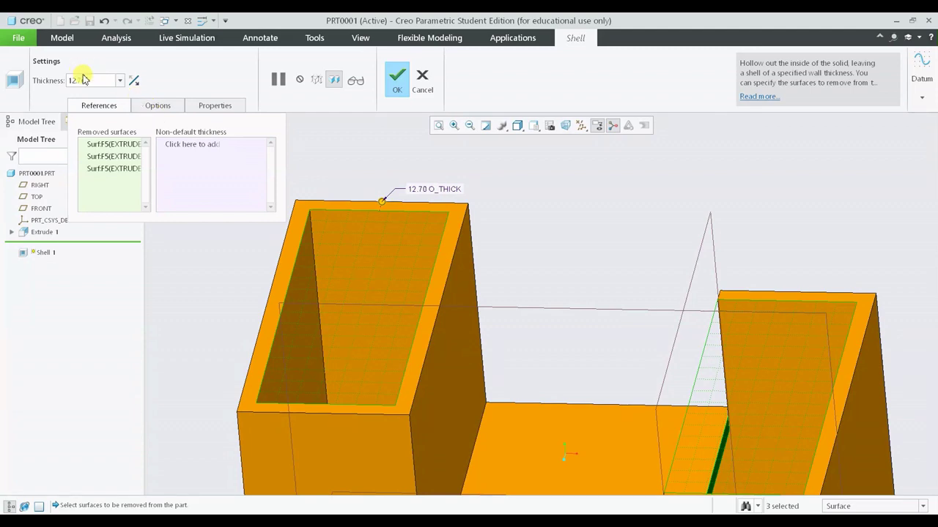
pyautogui.write('10')
pyautogui.press('Return')
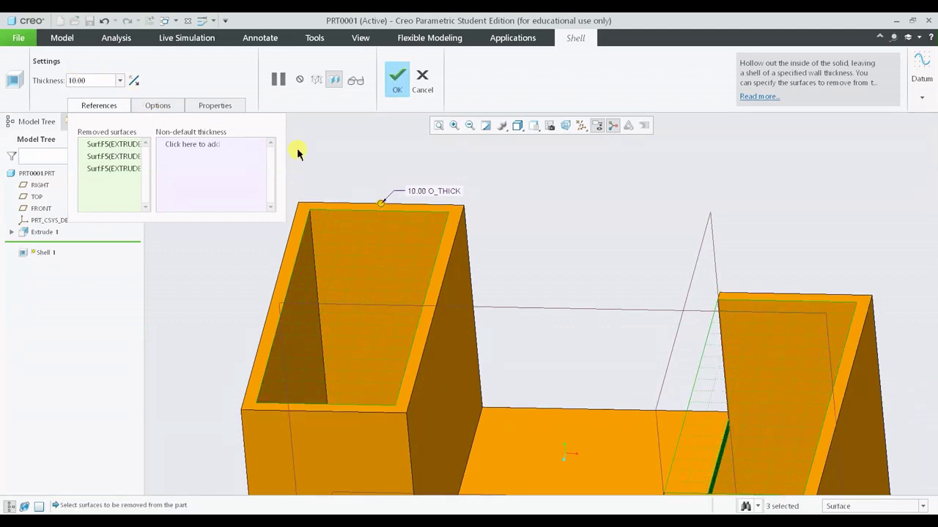
pyautogui.moveTo(437, 257); pyautogui.dragTo(444, 167, button='middle')
pyautogui.scroll(3, 512, 245)
pyautogui.moveTo(513, 244)
pyautogui.mouseDown(button='middle')
pyautogui.moveTo(636, 309)
pyautogui.moveTo(615, 305)
pyautogui.moveTo(632, 324)
pyautogui.mouseUp(button='middle')
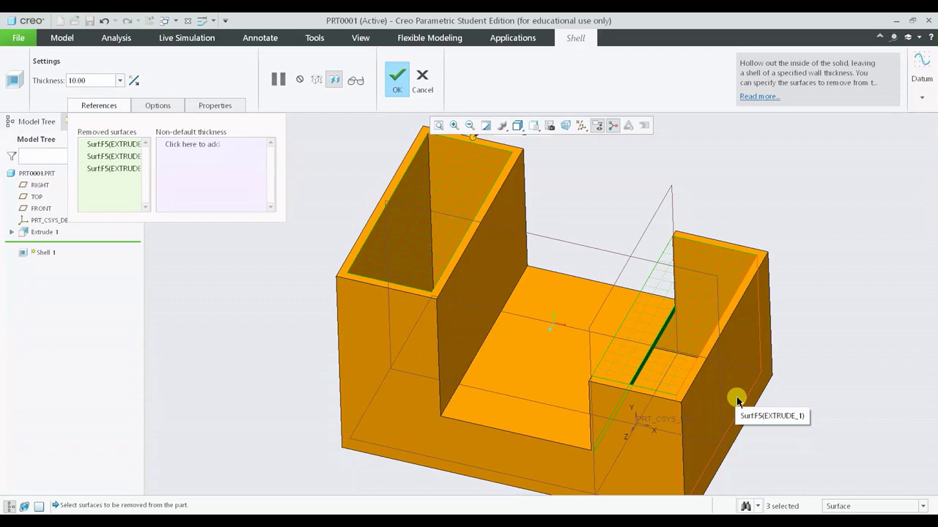
# Give the right outer wall a non-default shell thickness of 80.00.
pyautogui.click(176, 147)
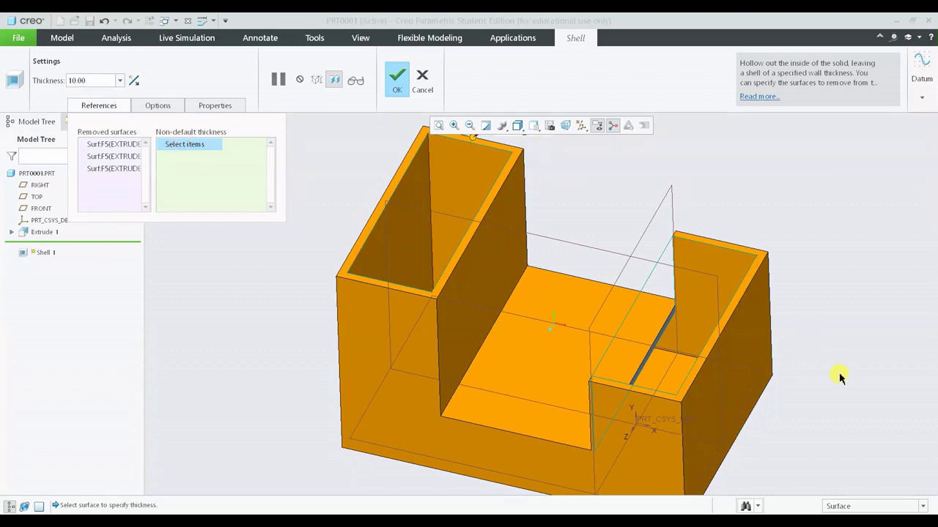
pyautogui.click(736, 396)
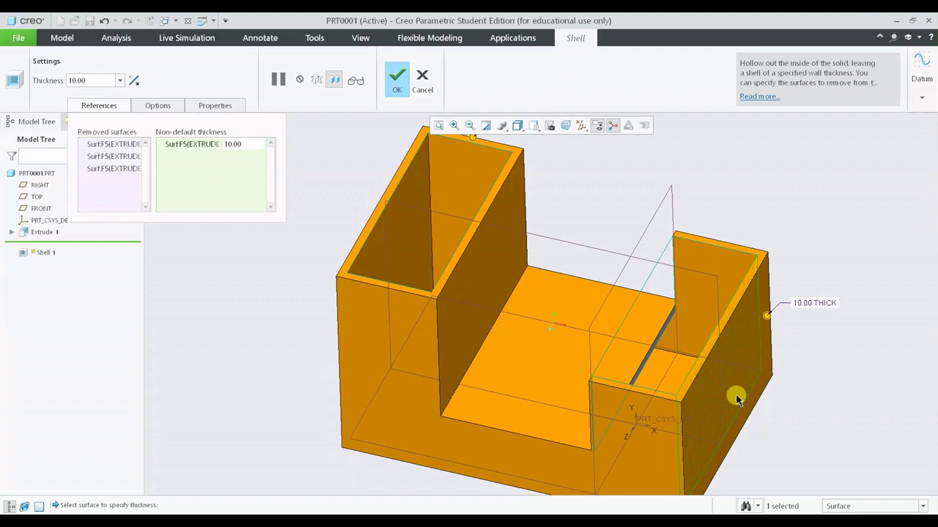
pyautogui.keyDown('shift'); pyautogui.moveTo(618, 272); pyautogui.dragTo(626, 320, button='middle'); pyautogui.keyUp('shift')
pyautogui.scroll(-2, 558, 233)
pyautogui.moveTo(558, 233); pyautogui.dragTo(580, 234, button='middle')
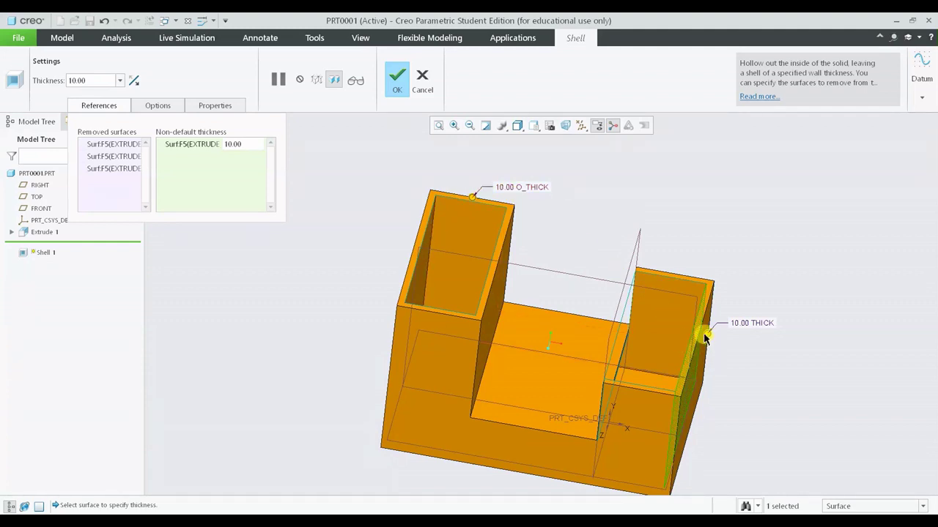
pyautogui.moveTo(703, 337); pyautogui.dragTo(747, 343)
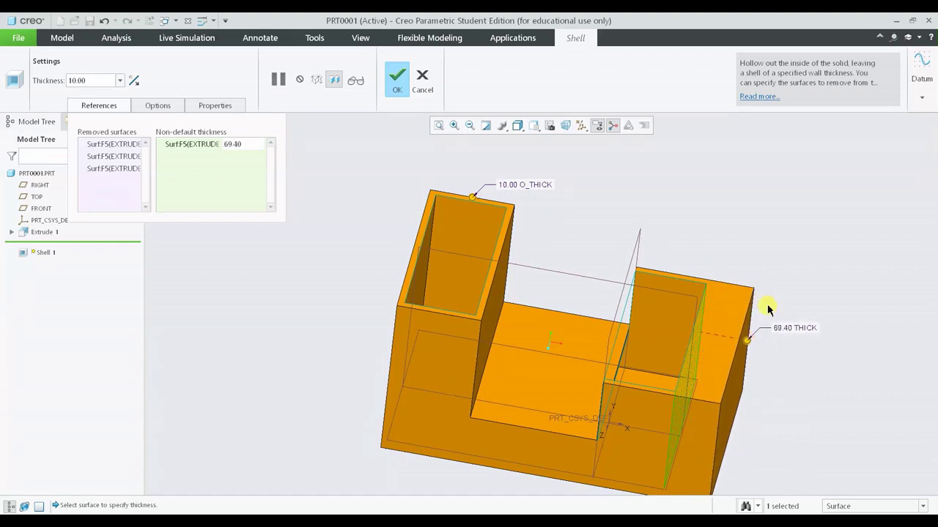
pyautogui.doubleClick(786, 328)
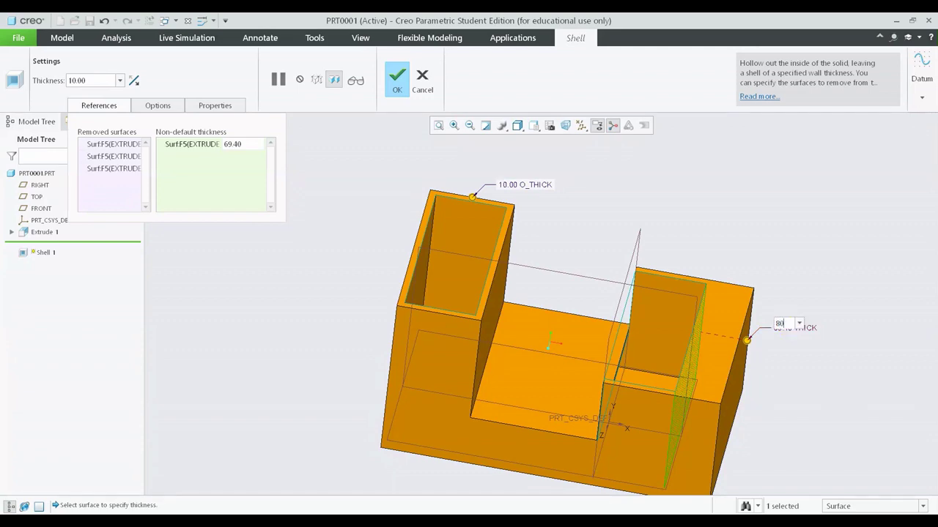
pyautogui.press('Return')
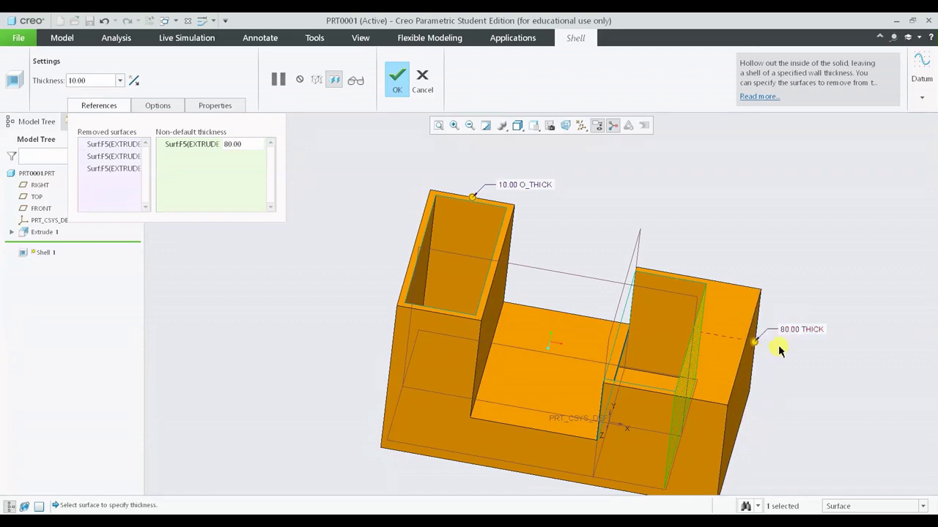
pyautogui.moveTo(757, 339); pyautogui.dragTo(777, 331, button='middle')
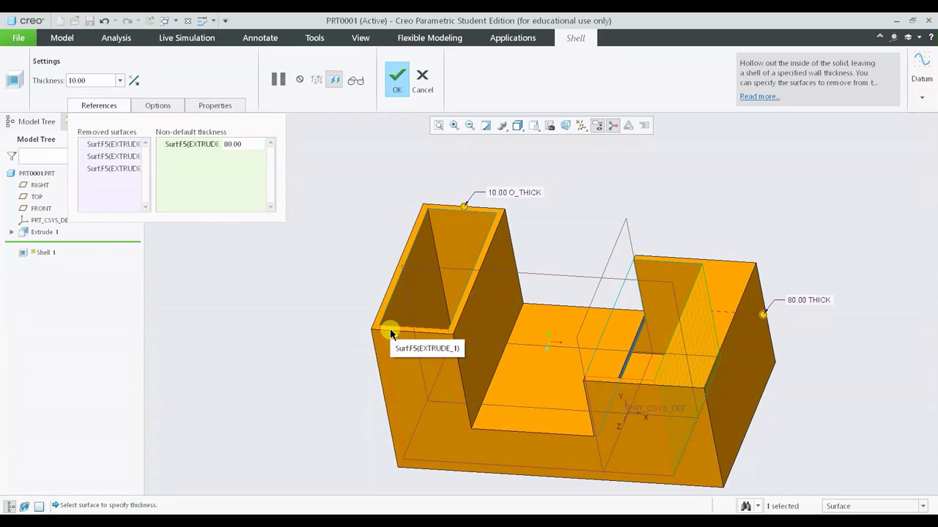
# Add the left outer wall as a second non-default thickness, set to 46.80.
pyautogui.moveTo(391, 335)
pyautogui.mouseDown(button='middle')
pyautogui.moveTo(519, 318)
pyautogui.moveTo(501, 313)
pyautogui.mouseUp(button='middle')
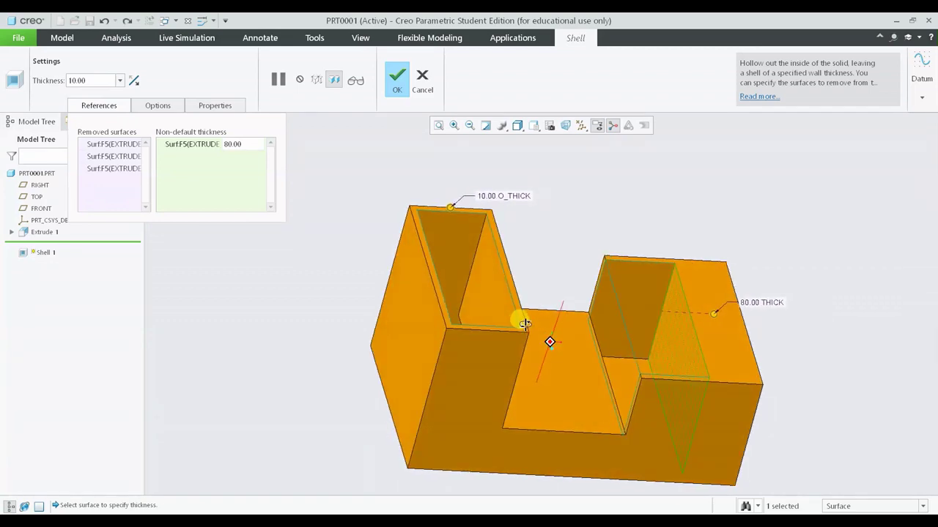
pyautogui.moveTo(525, 324); pyautogui.dragTo(544, 320, button='middle')
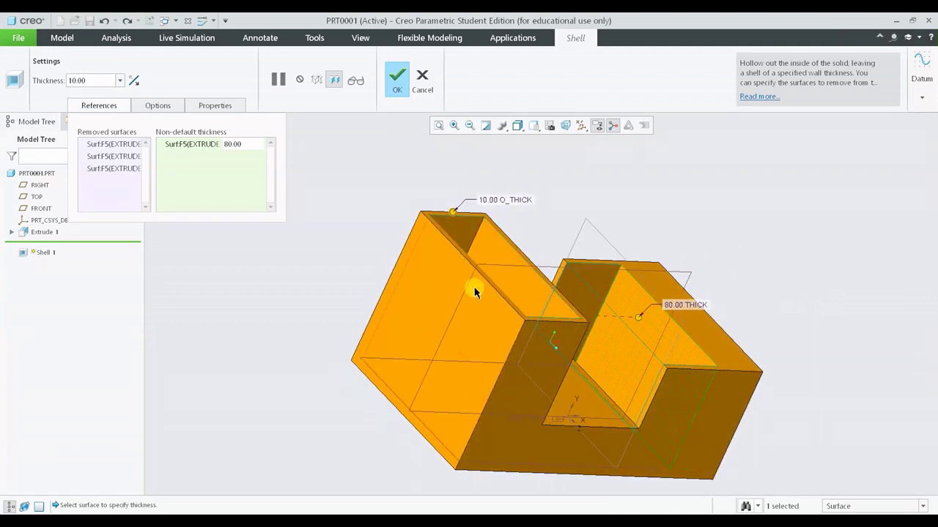
pyautogui.keyDown('ctrl'); pyautogui.click(460, 323); pyautogui.keyUp('ctrl')
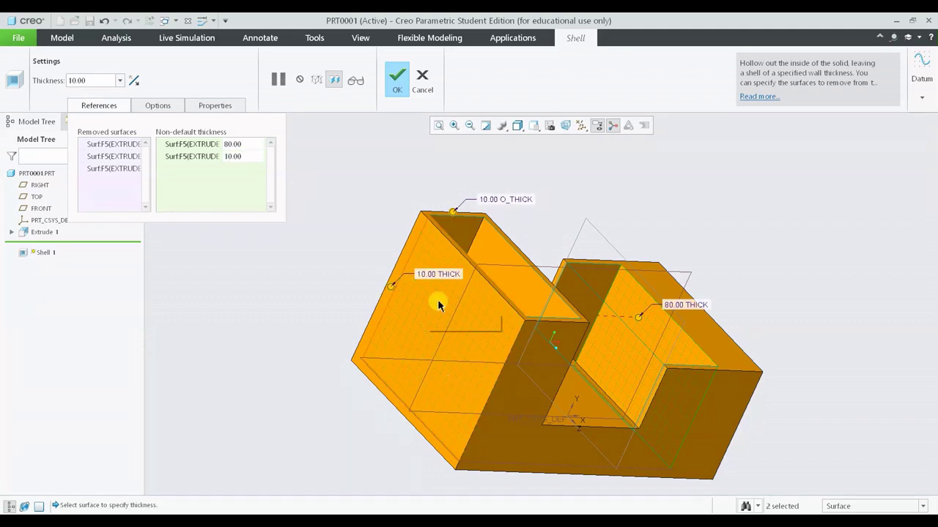
pyautogui.moveTo(437, 299); pyautogui.dragTo(417, 299, button='middle')
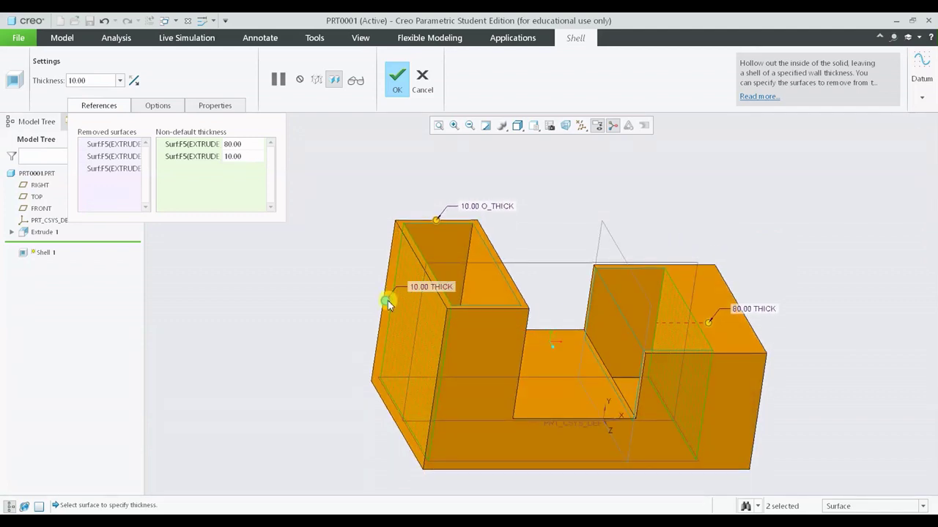
pyautogui.moveTo(388, 300); pyautogui.dragTo(366, 310)
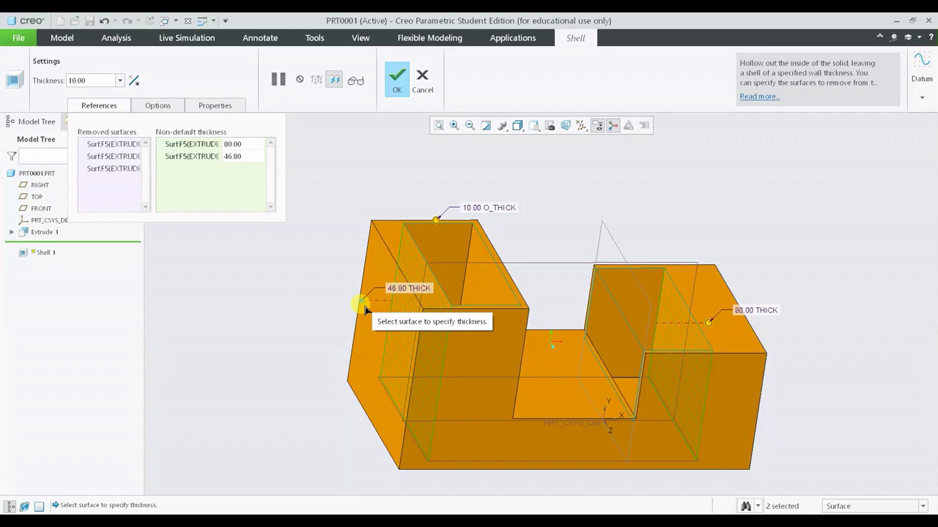
pyautogui.moveTo(387, 269)
pyautogui.mouseDown(button='middle')
pyautogui.moveTo(377, 281)
pyautogui.moveTo(398, 277)
pyautogui.mouseUp(button='middle')
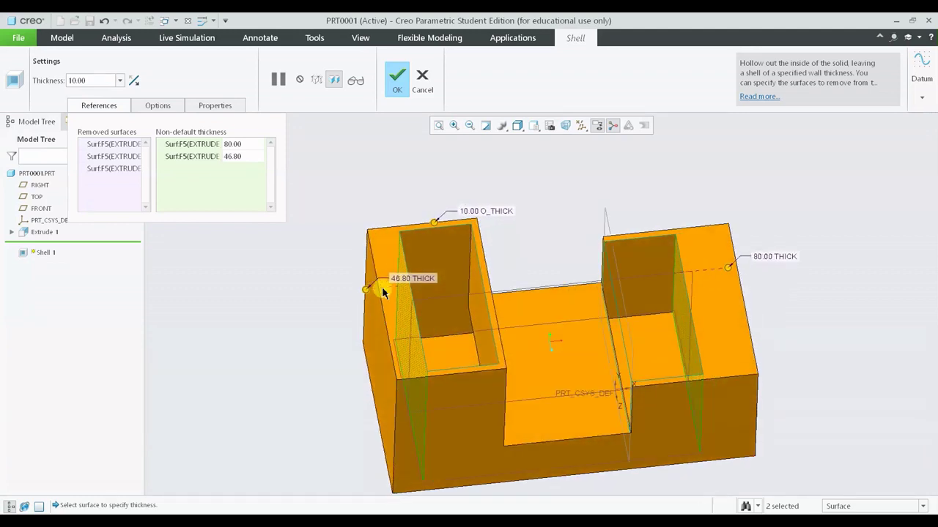
# Thin the left outer wall's thickness from 46.80 to 22.20.
pyautogui.scroll(-2, 431, 225)
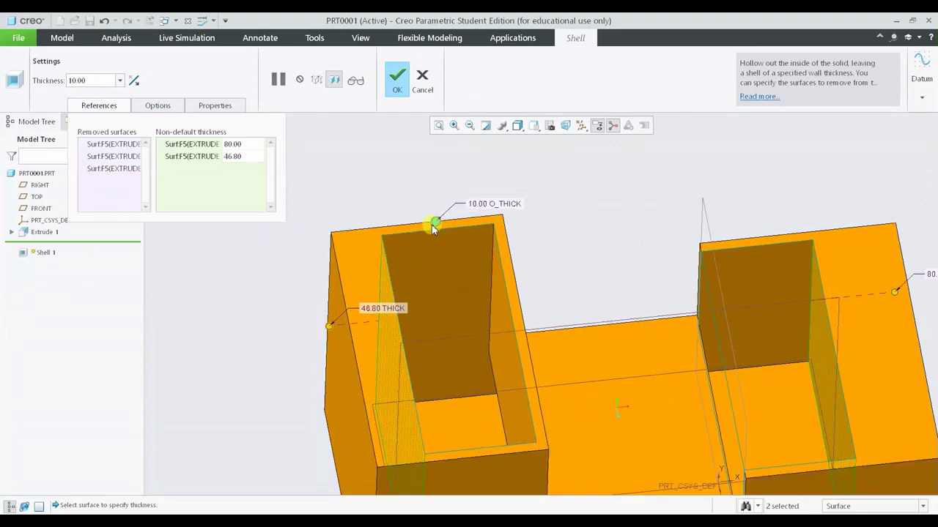
pyautogui.scroll(-2, 431, 225)
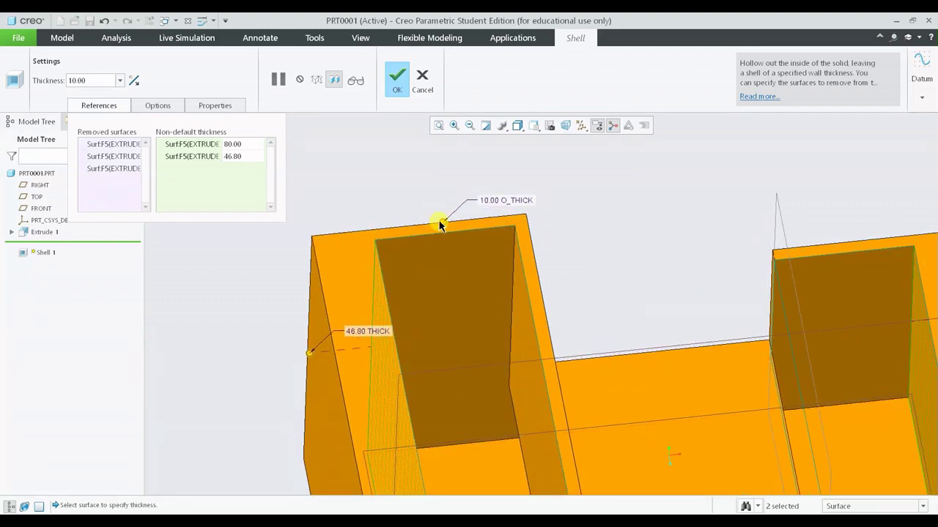
pyautogui.scroll(2, 440, 225)
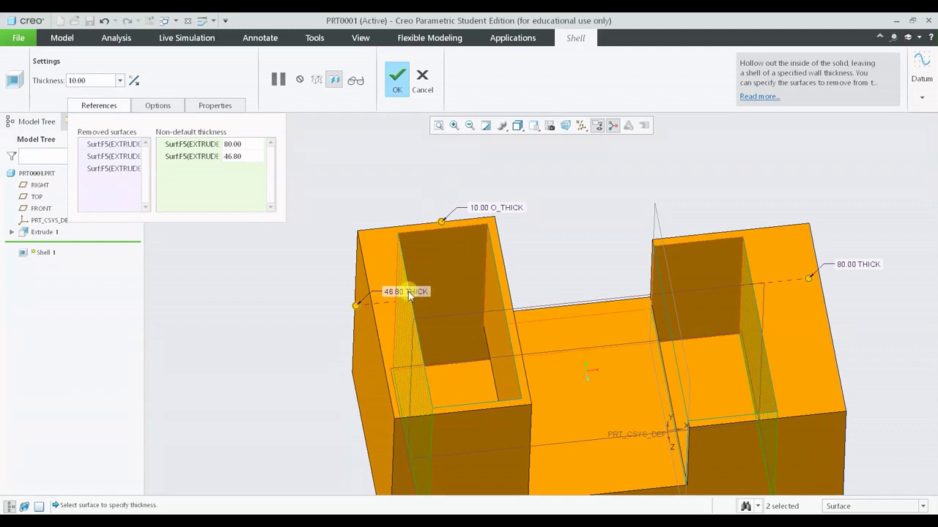
pyautogui.moveTo(356, 306); pyautogui.dragTo(376, 302)
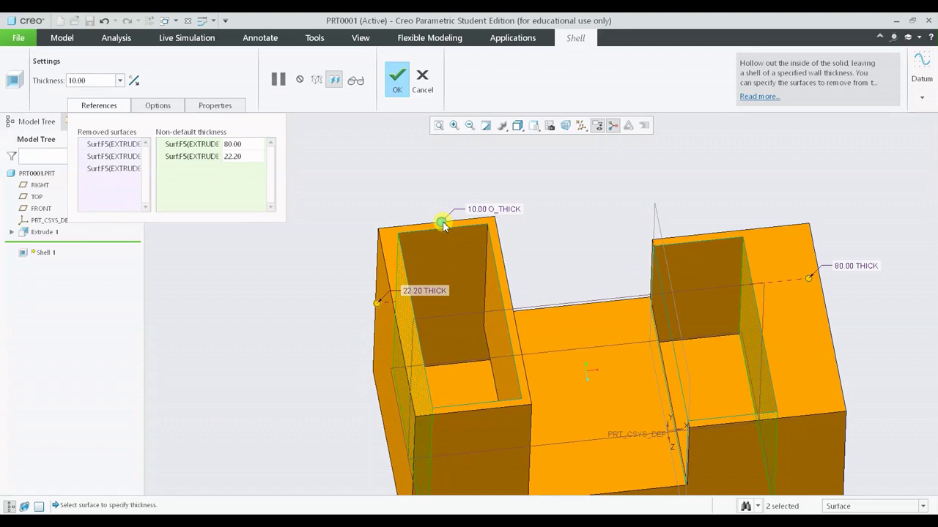
# Set default walls to 10.40, left wall 18.50, right wall 16.90, and finish the shell.
pyautogui.moveTo(442, 225); pyautogui.dragTo(447, 238)
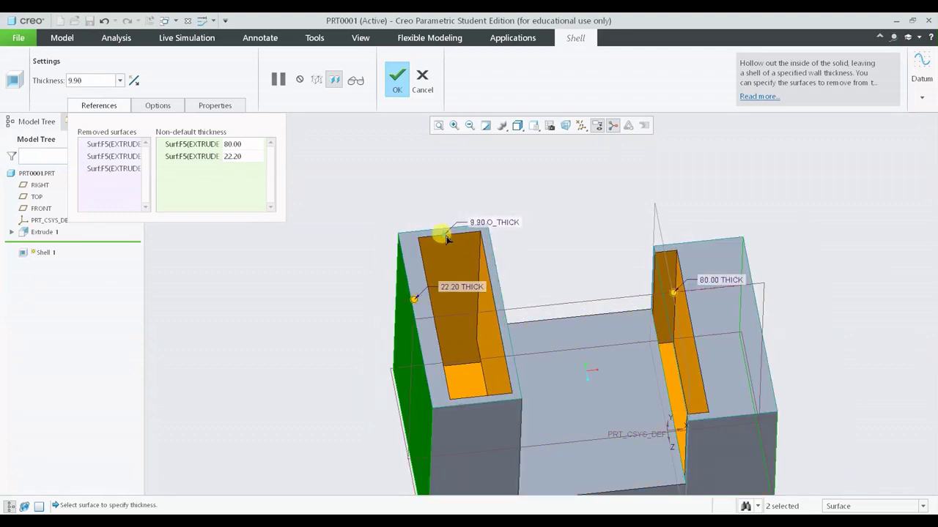
pyautogui.moveTo(537, 271)
pyautogui.mouseDown(button='middle')
pyautogui.moveTo(540, 253)
pyautogui.moveTo(538, 268)
pyautogui.mouseUp(button='middle')
pyautogui.moveTo(408, 303)
pyautogui.mouseDown()
pyautogui.moveTo(424, 307)
pyautogui.moveTo(408, 303)
pyautogui.mouseUp()
pyautogui.moveTo(444, 251)
pyautogui.mouseDown()
pyautogui.moveTo(463, 231)
pyautogui.moveTo(446, 237)
pyautogui.moveTo(452, 247)
pyautogui.moveTo(447, 237)
pyautogui.mouseUp()
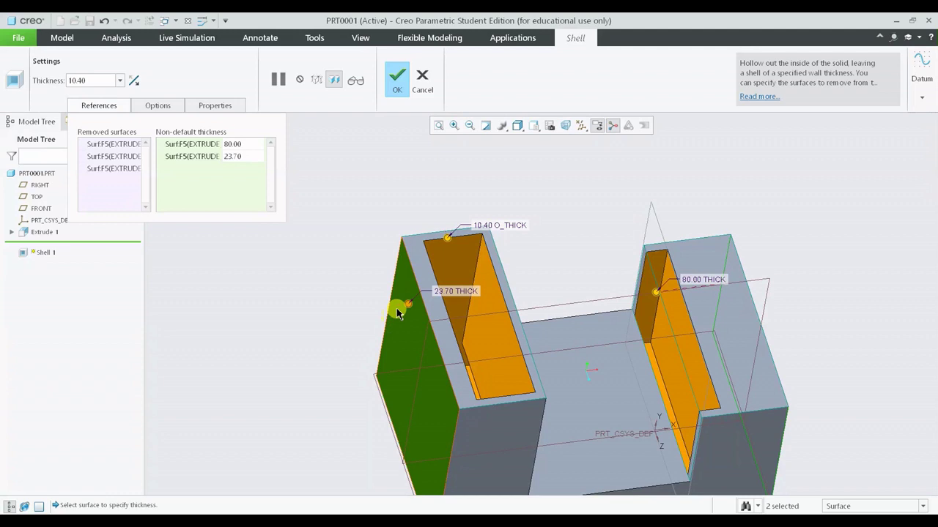
pyautogui.moveTo(408, 308); pyautogui.dragTo(403, 309)
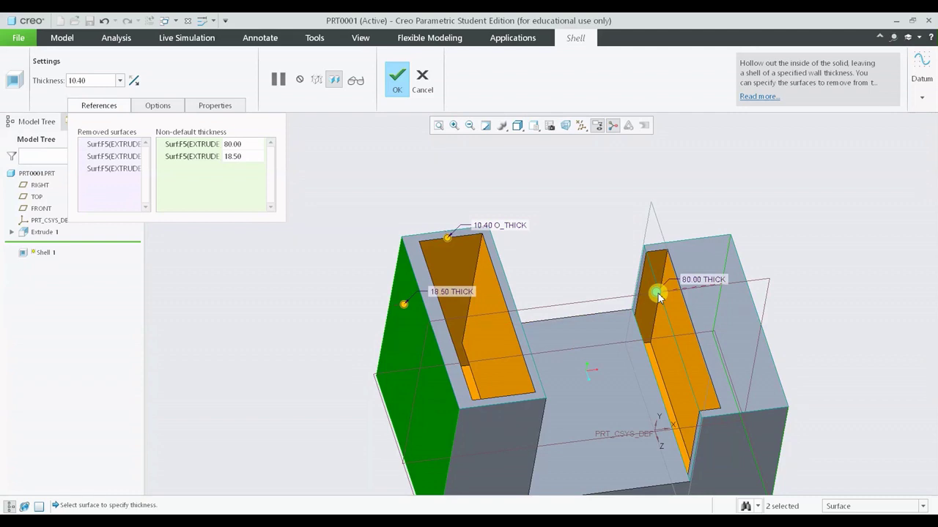
pyautogui.moveTo(659, 296); pyautogui.dragTo(707, 286)
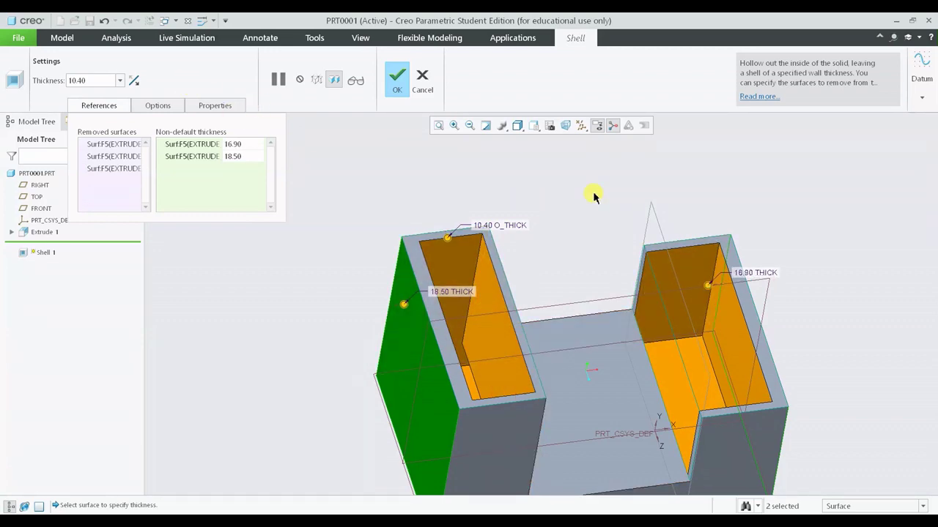
pyautogui.middleClick(570, 175)
pyautogui.moveTo(601, 212)
pyautogui.mouseDown(button='middle')
pyautogui.moveTo(564, 188)
pyautogui.moveTo(588, 199)
pyautogui.mouseUp(button='middle')
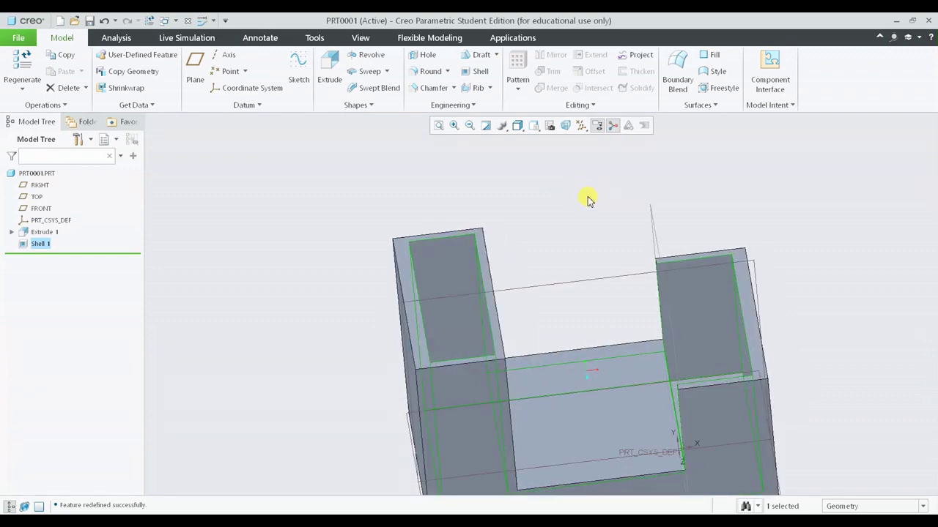